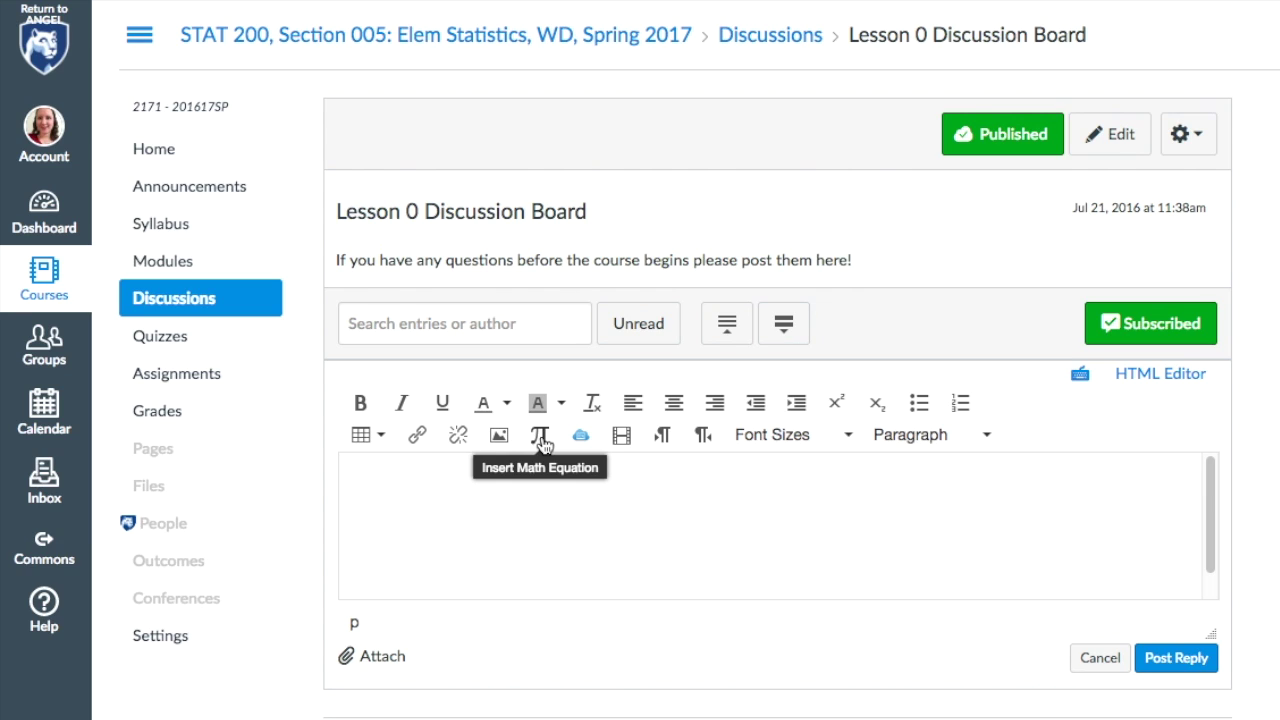
Step: Start a math equation in the reply with the square root of the fraction 18 over 2, followed by an equals sign
click(541, 441)
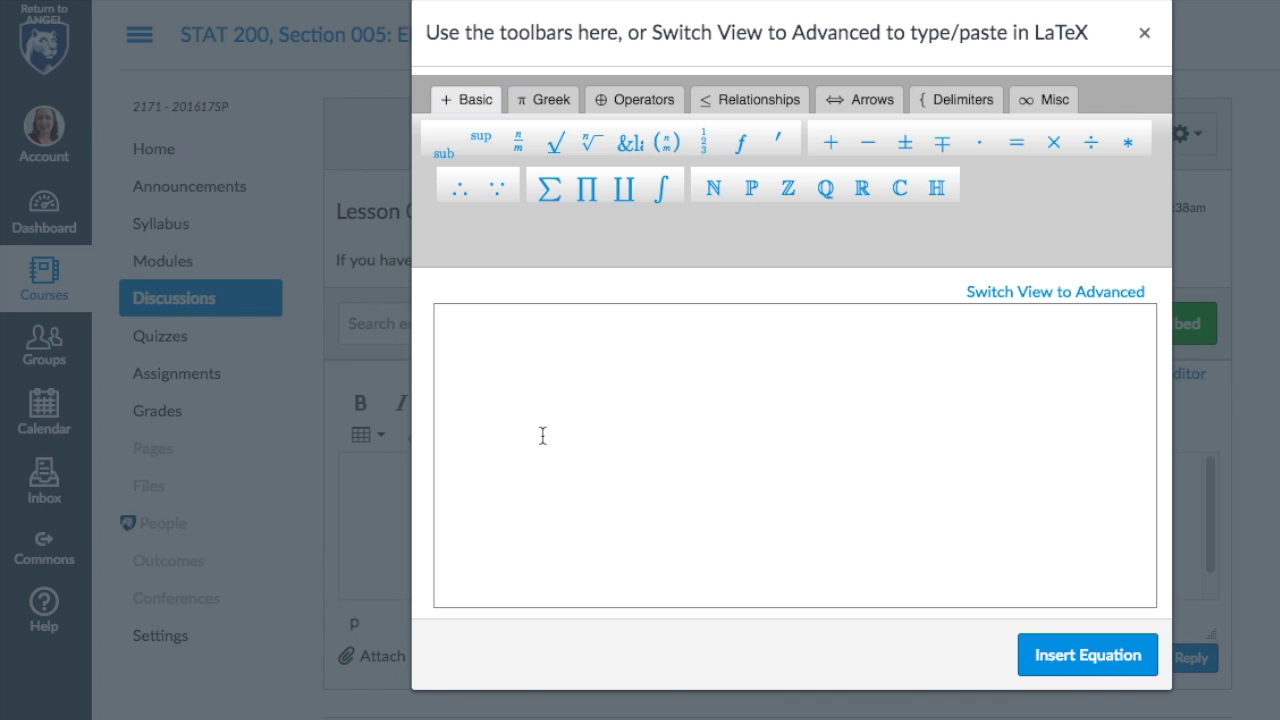
click(552, 145)
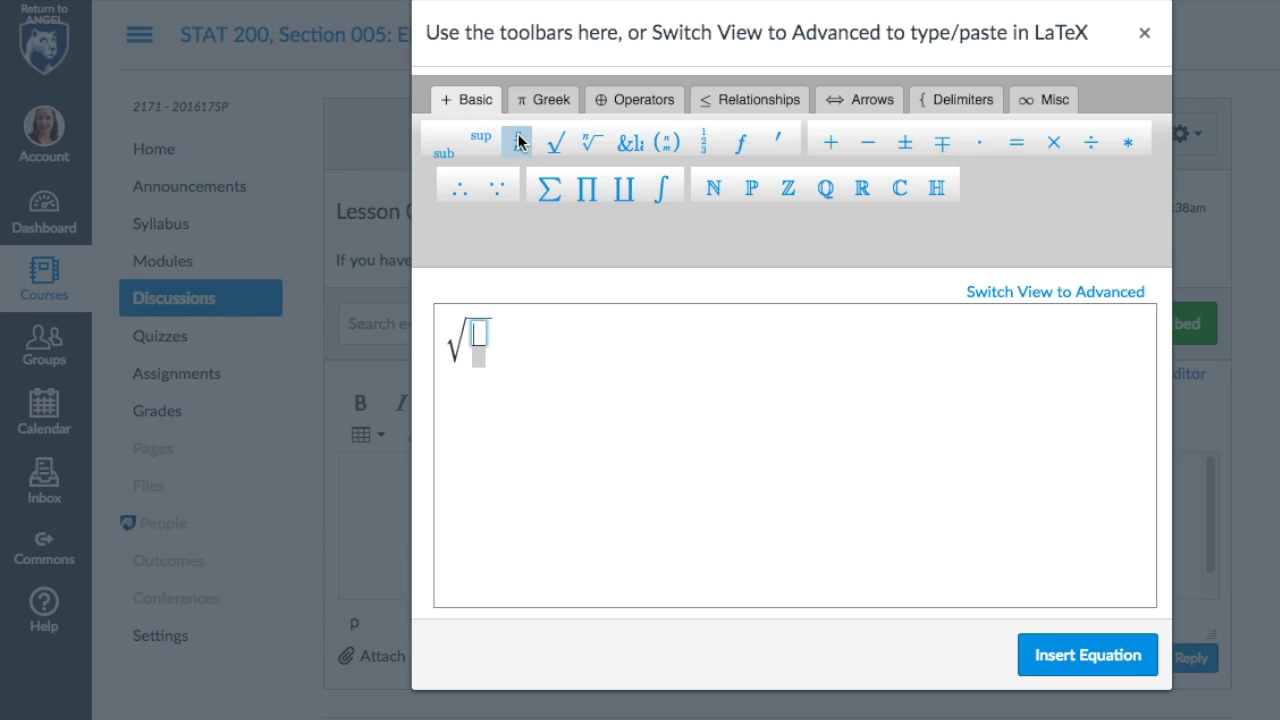
text(18)
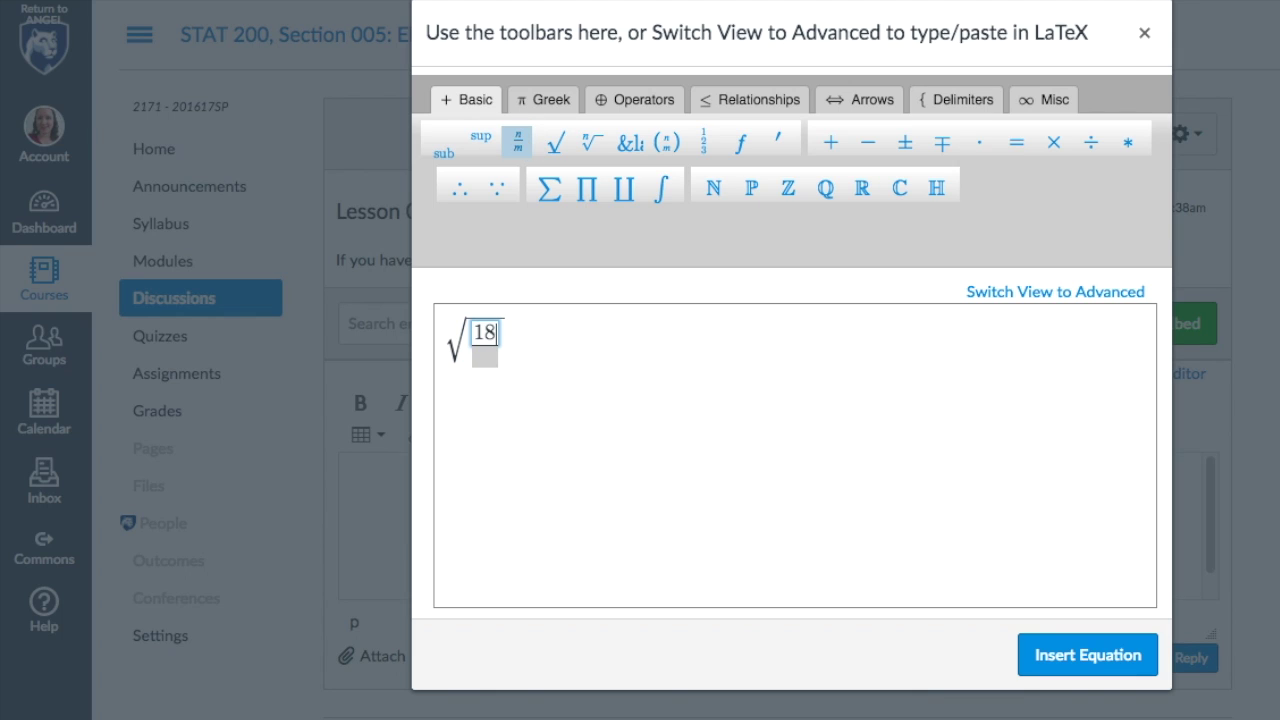
click(484, 356)
text(2)
click(622, 339)
text(=)
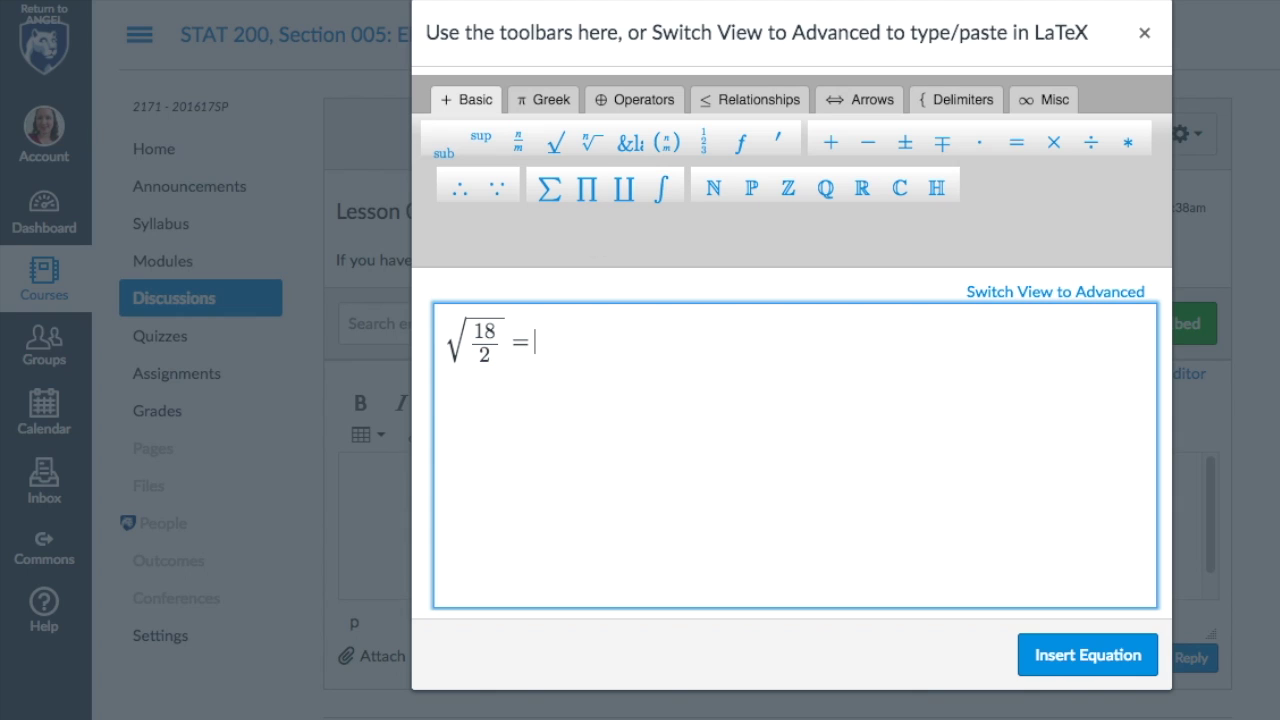
Step: Complete the equation with √9 = 3 and insert it into the discussion reply
click(557, 143)
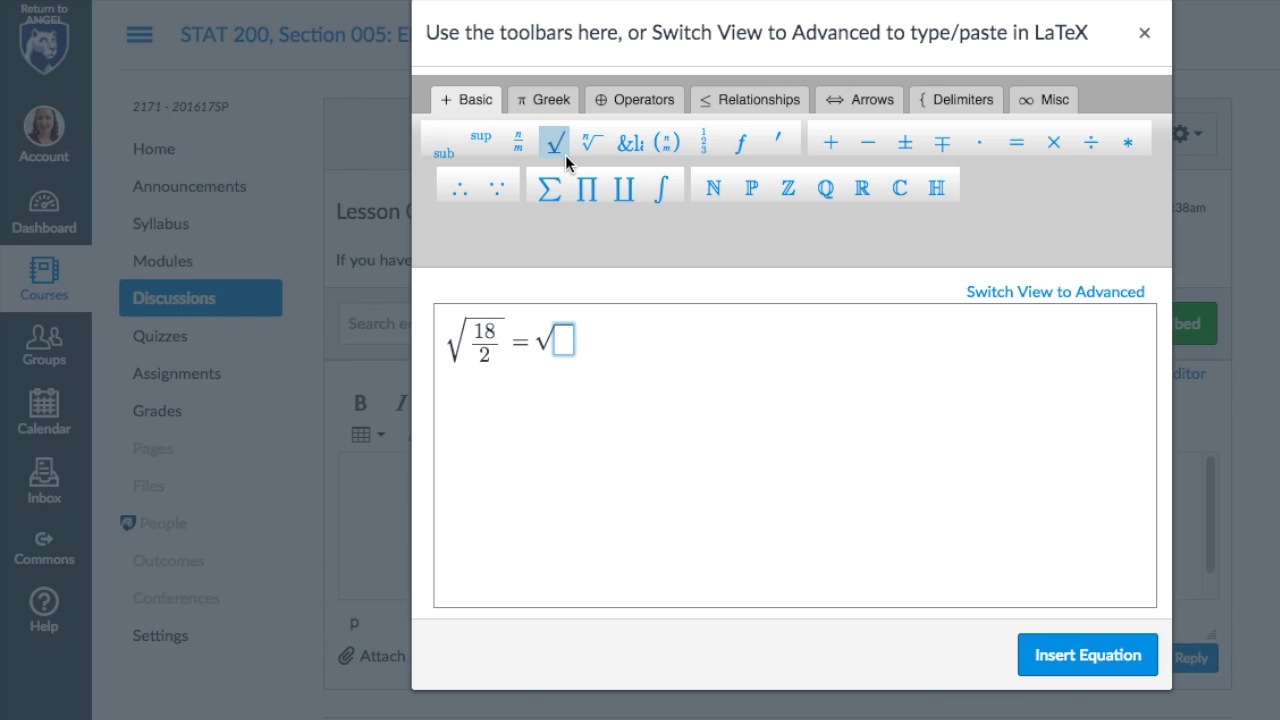
text(9)
click(720, 349)
text(=3)
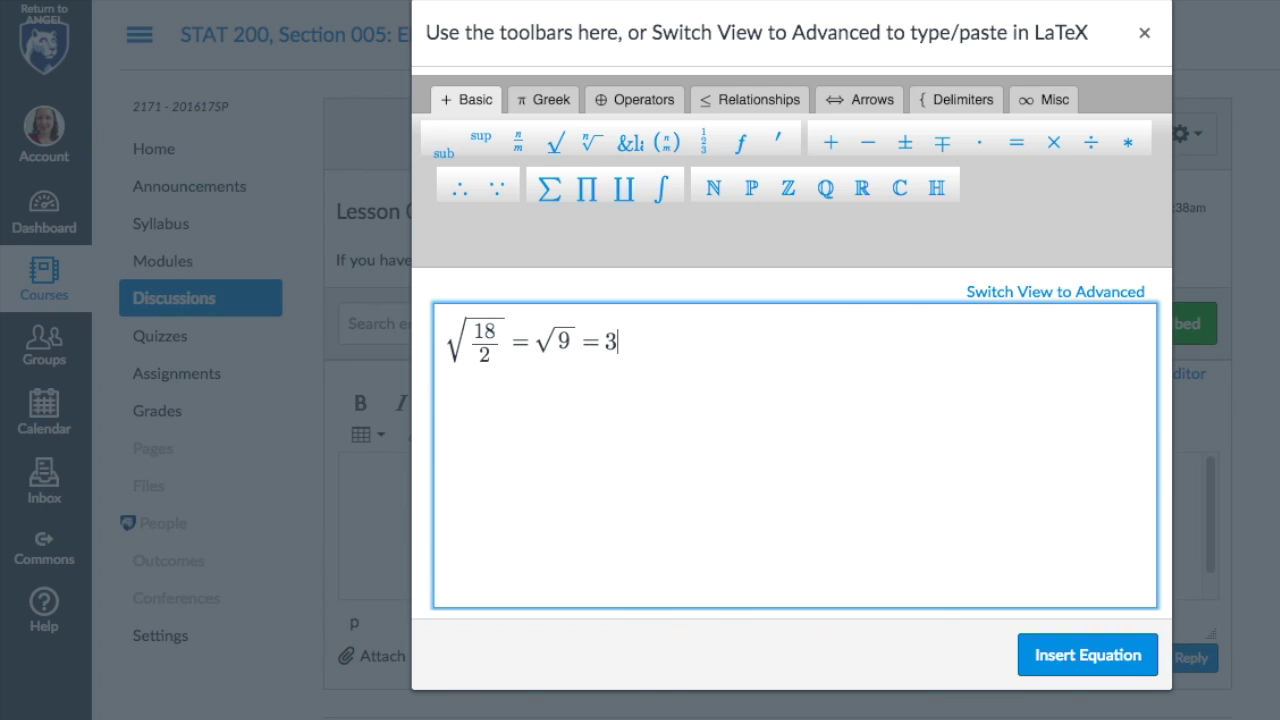
click(1066, 657)
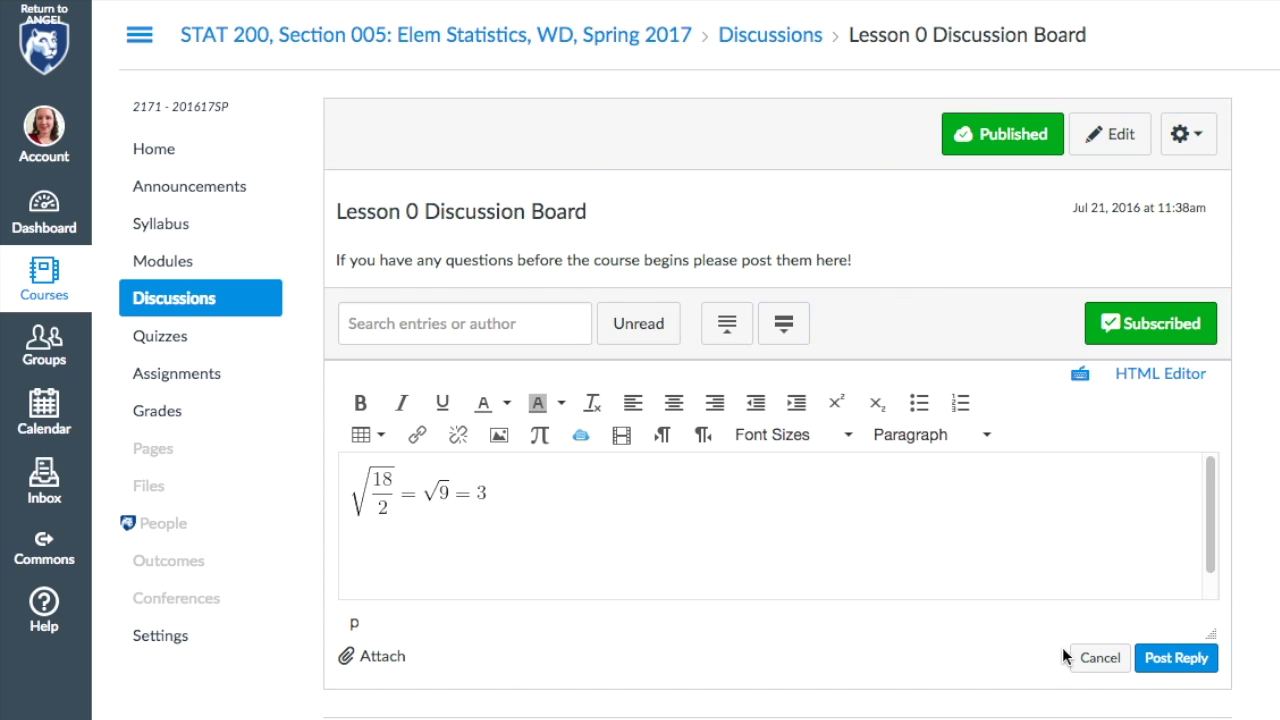
Step: Start a second math equation on a new line of the reply with the Greek letter μ and an equals sign
click(523, 493)
key(Return)
click(541, 438)
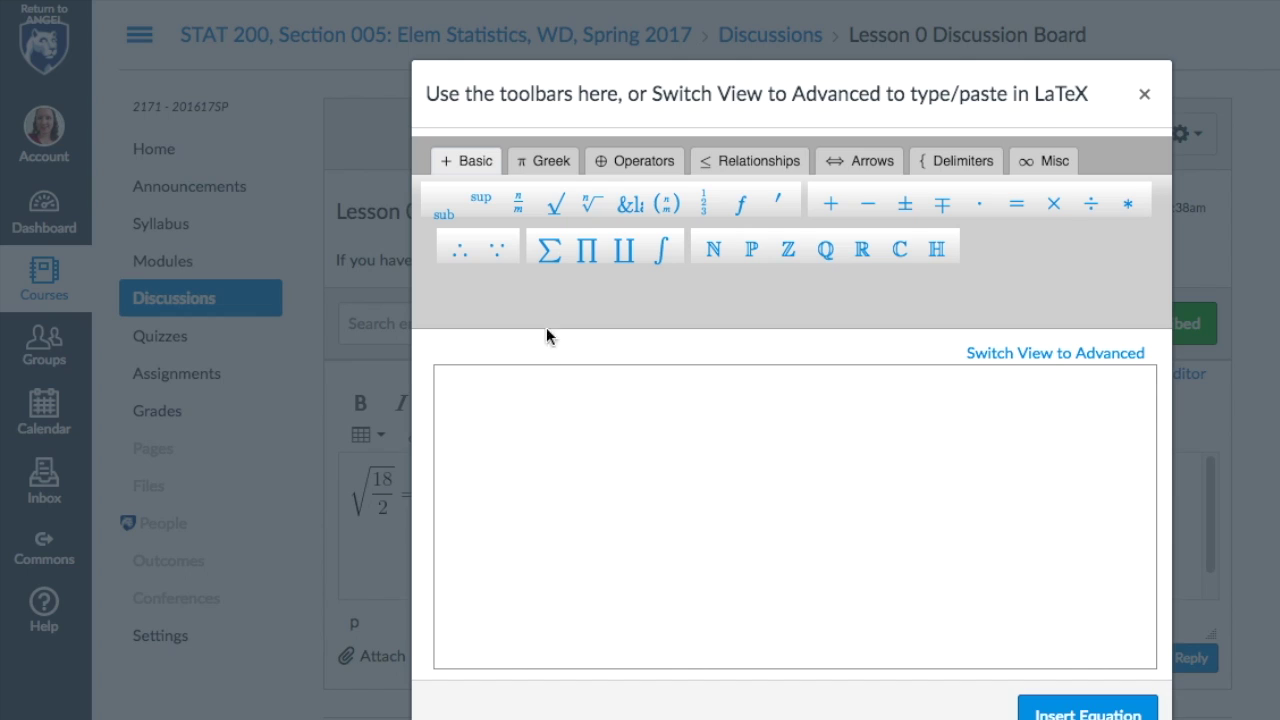
click(548, 161)
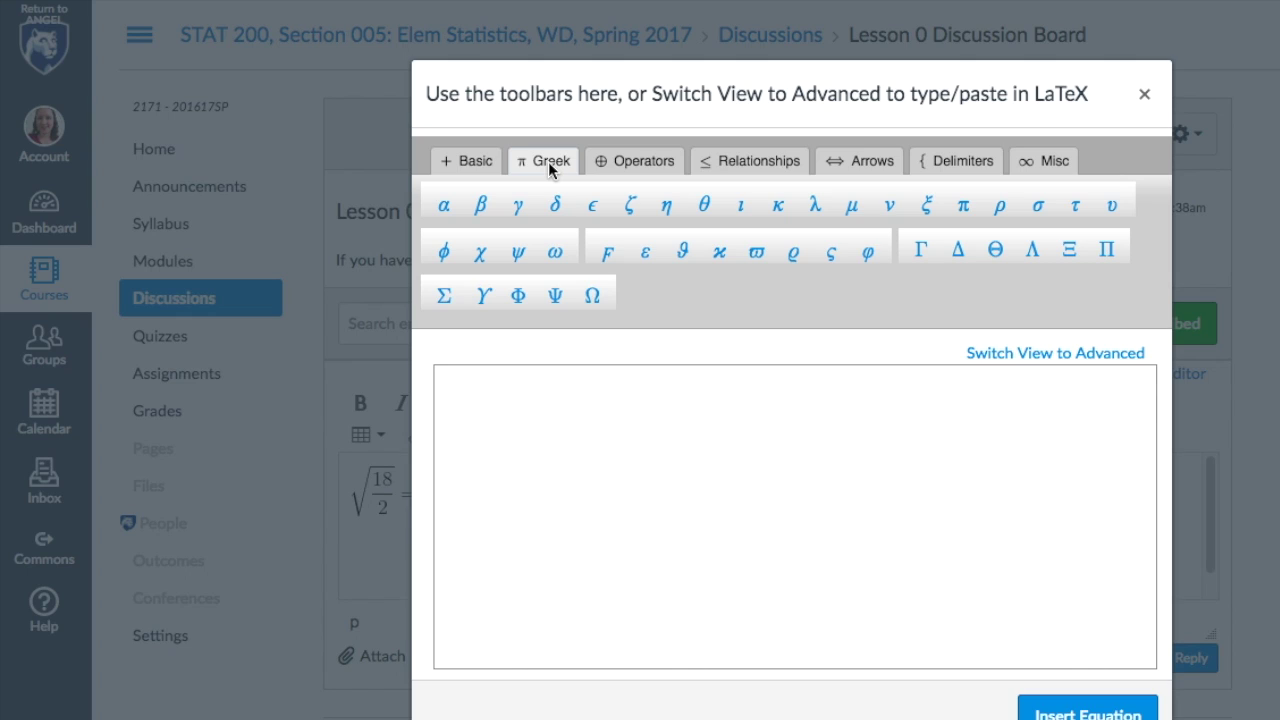
click(854, 206)
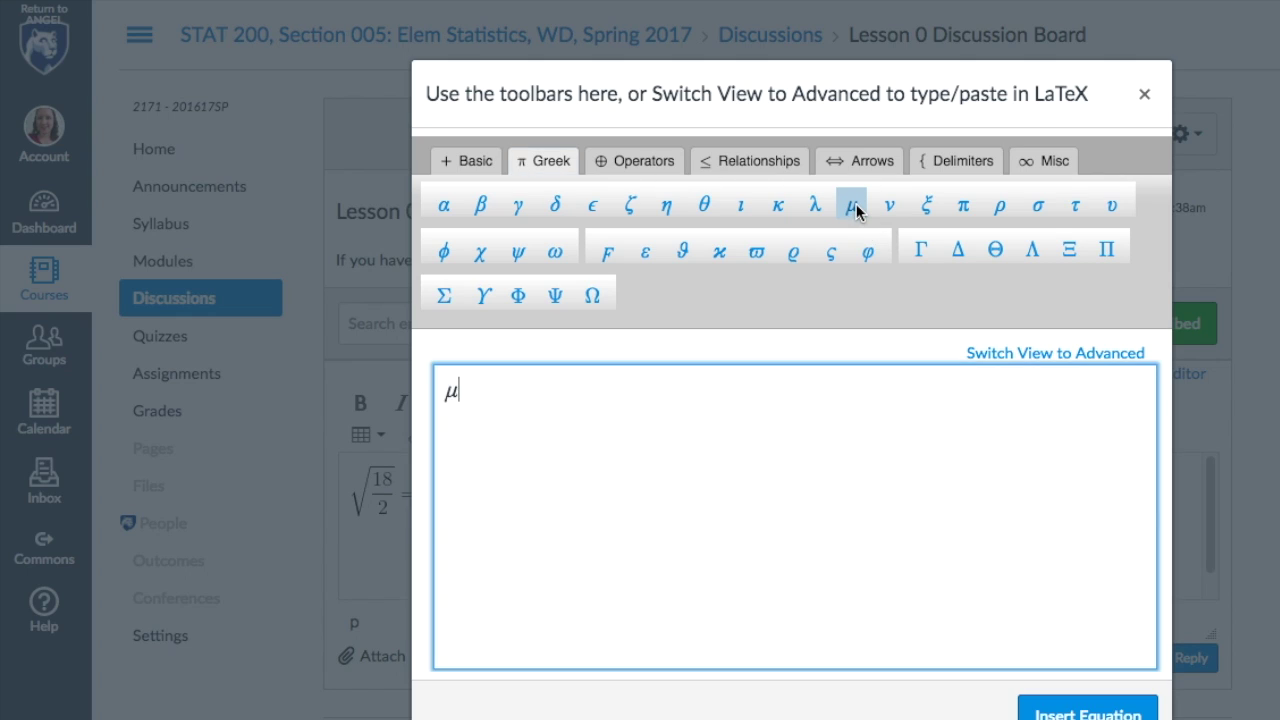
text(=)
Step: Add a fraction with ∑X as numerator and N as denominator after μ =, and insert the equation into the reply
click(484, 166)
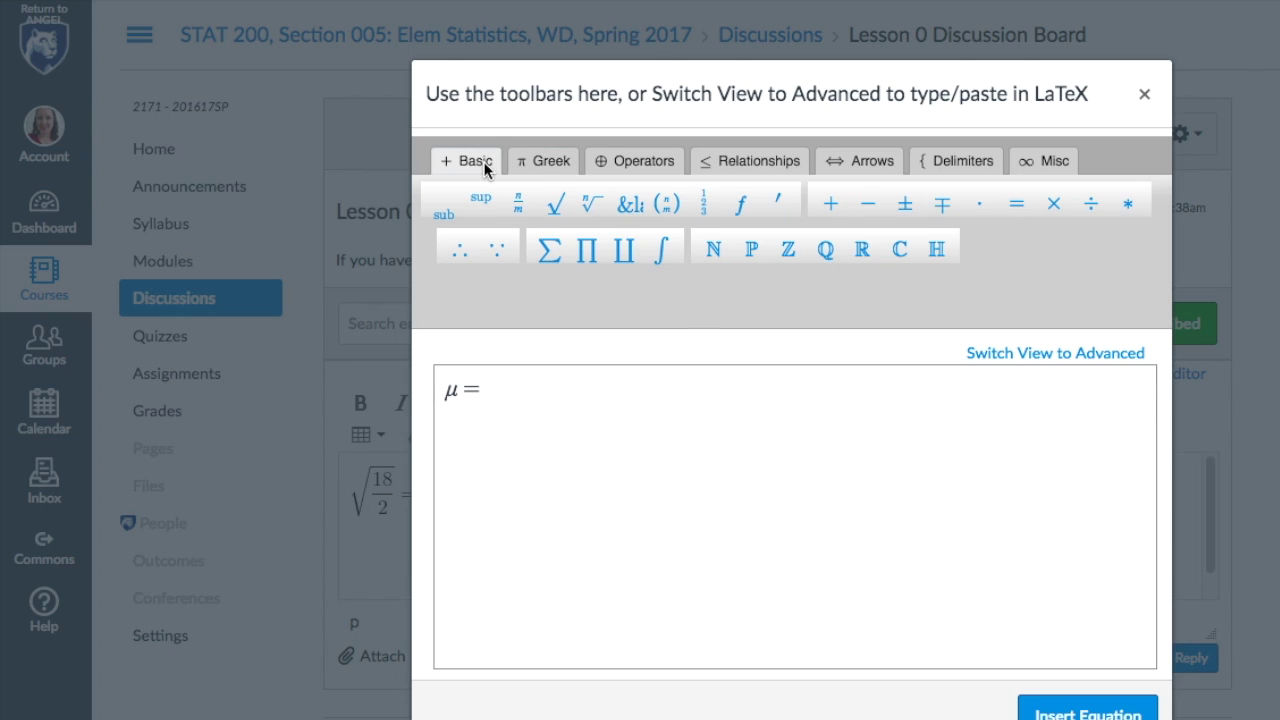
click(517, 203)
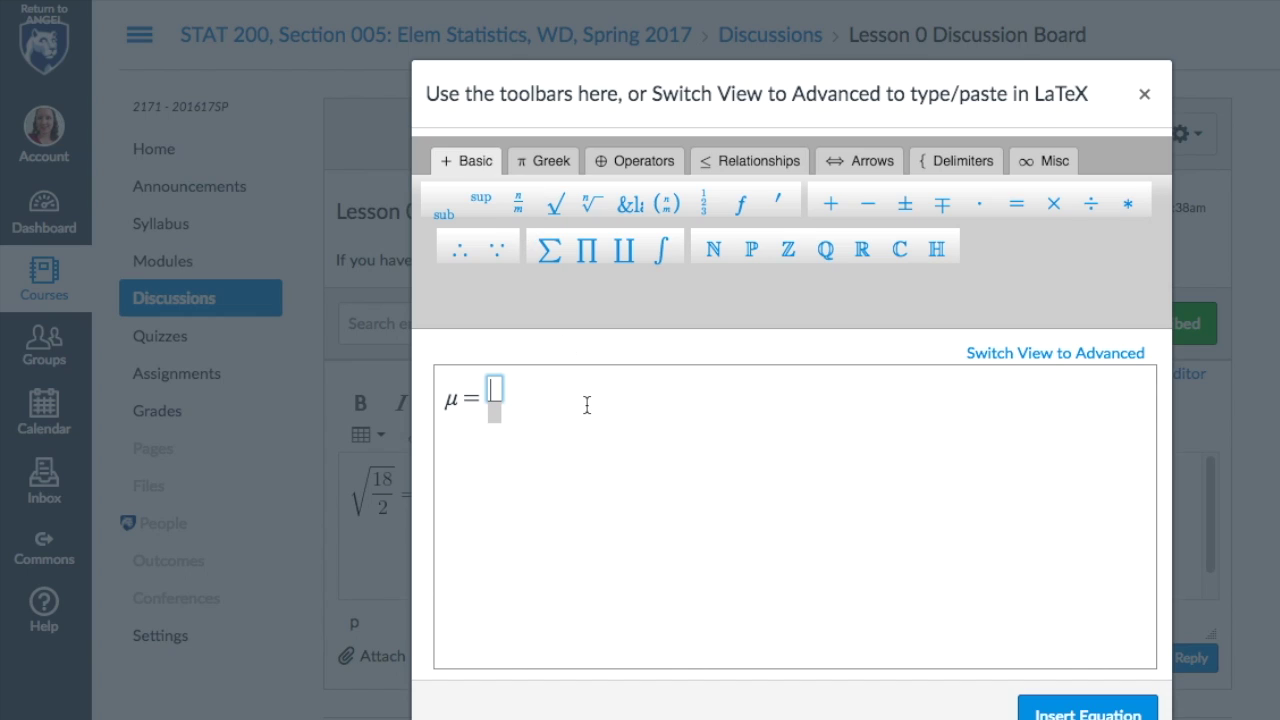
click(553, 250)
text(X)
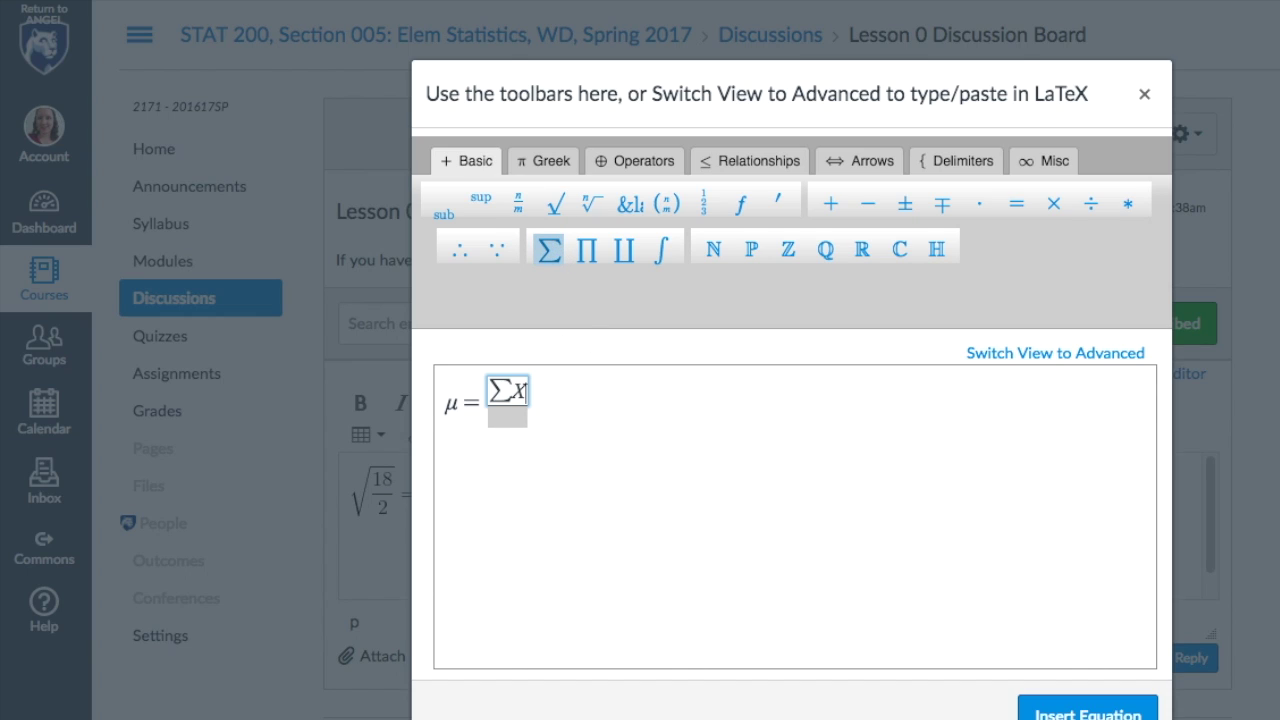
click(506, 418)
text(N)
click(663, 403)
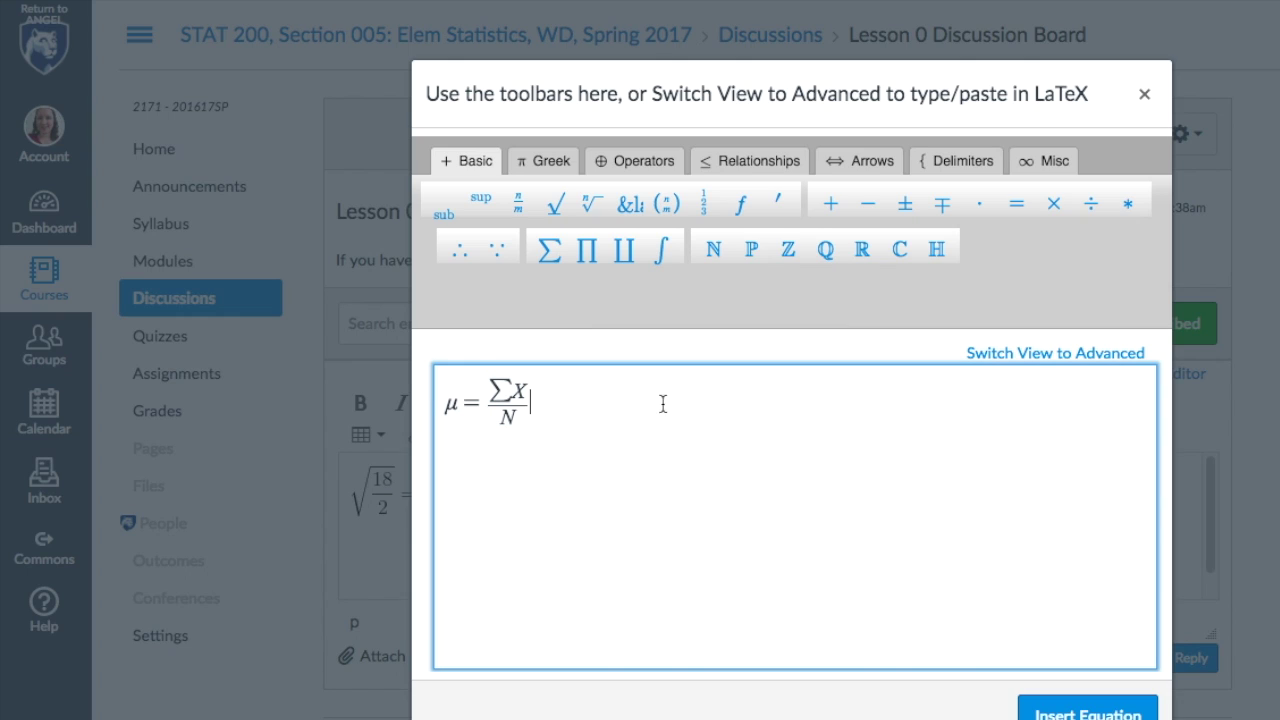
click(1088, 712)
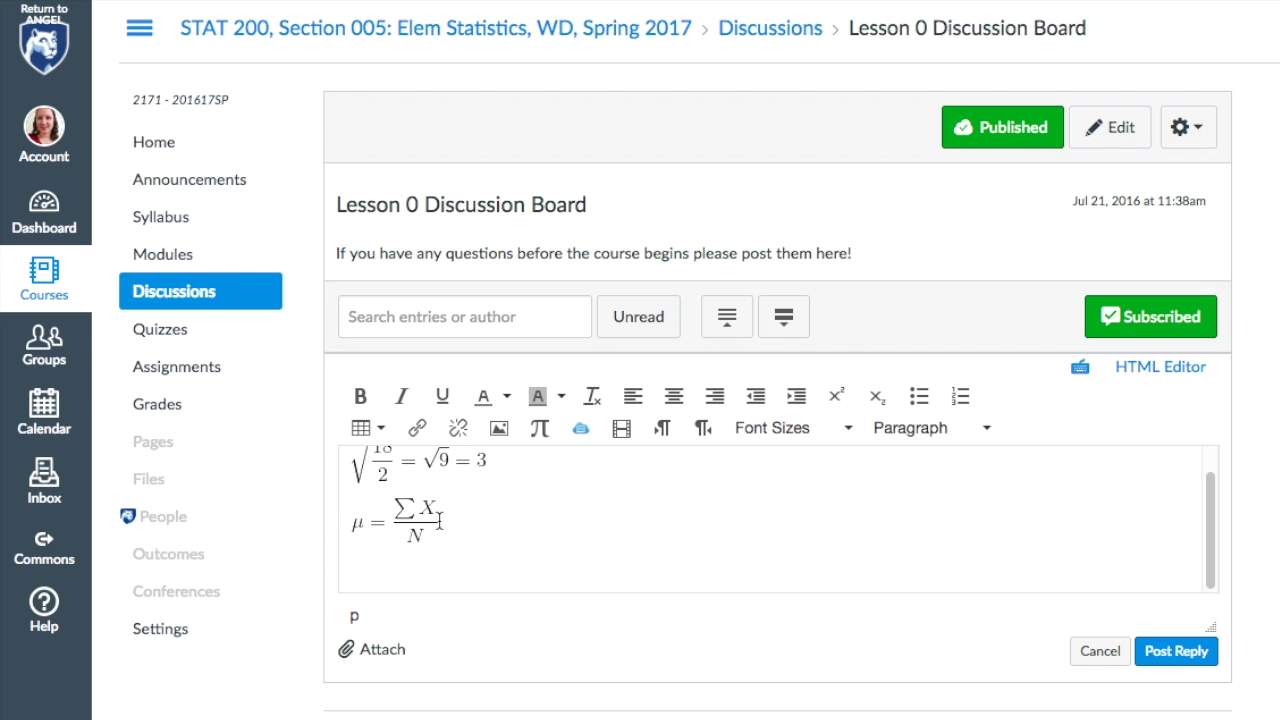
Step: Add a new line below the μ equation and open a blank math equation there
click(467, 518)
key(Return)
click(544, 429)
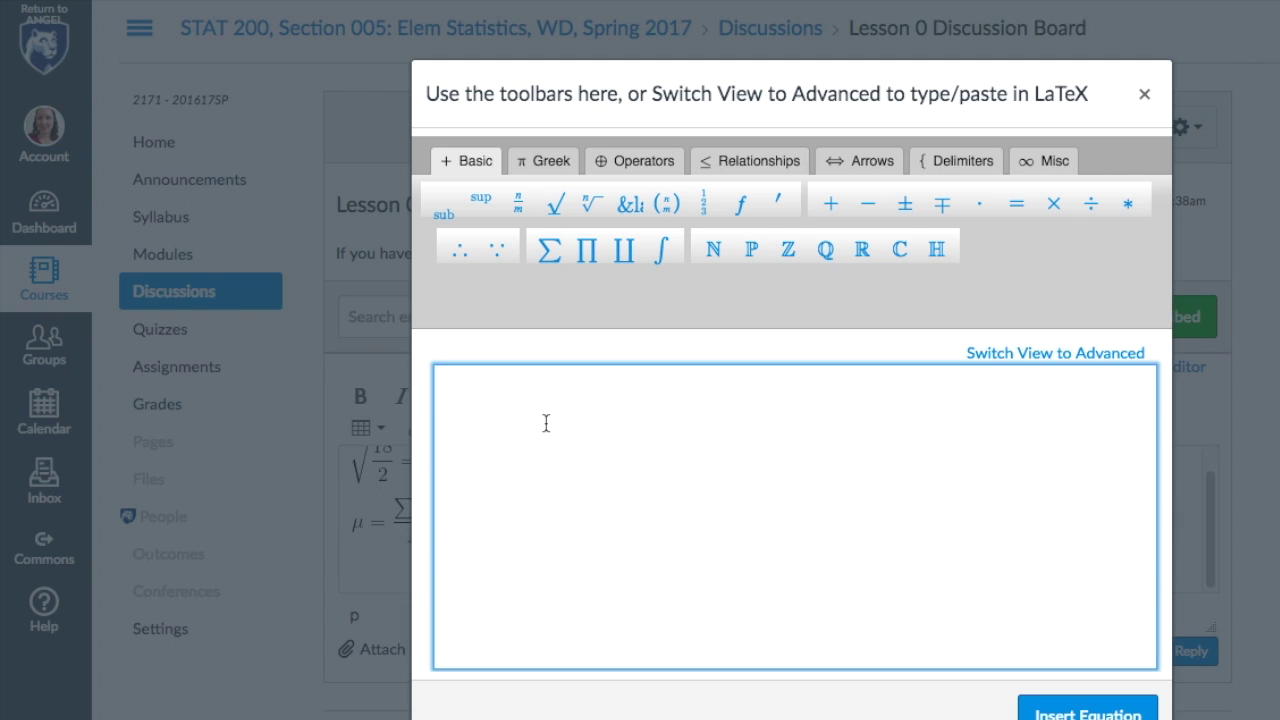
Step: Enter x with a bar over it using the \overline command, followed by an equals sign
text(\)
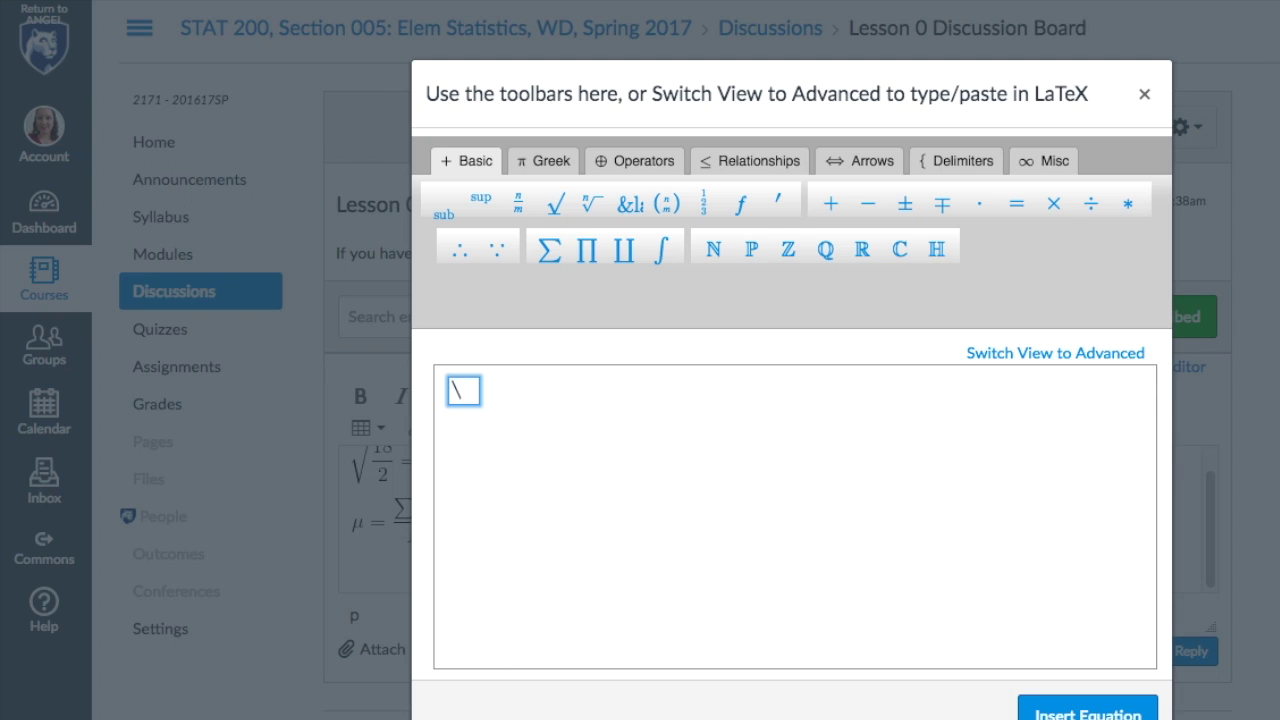
text(overline)
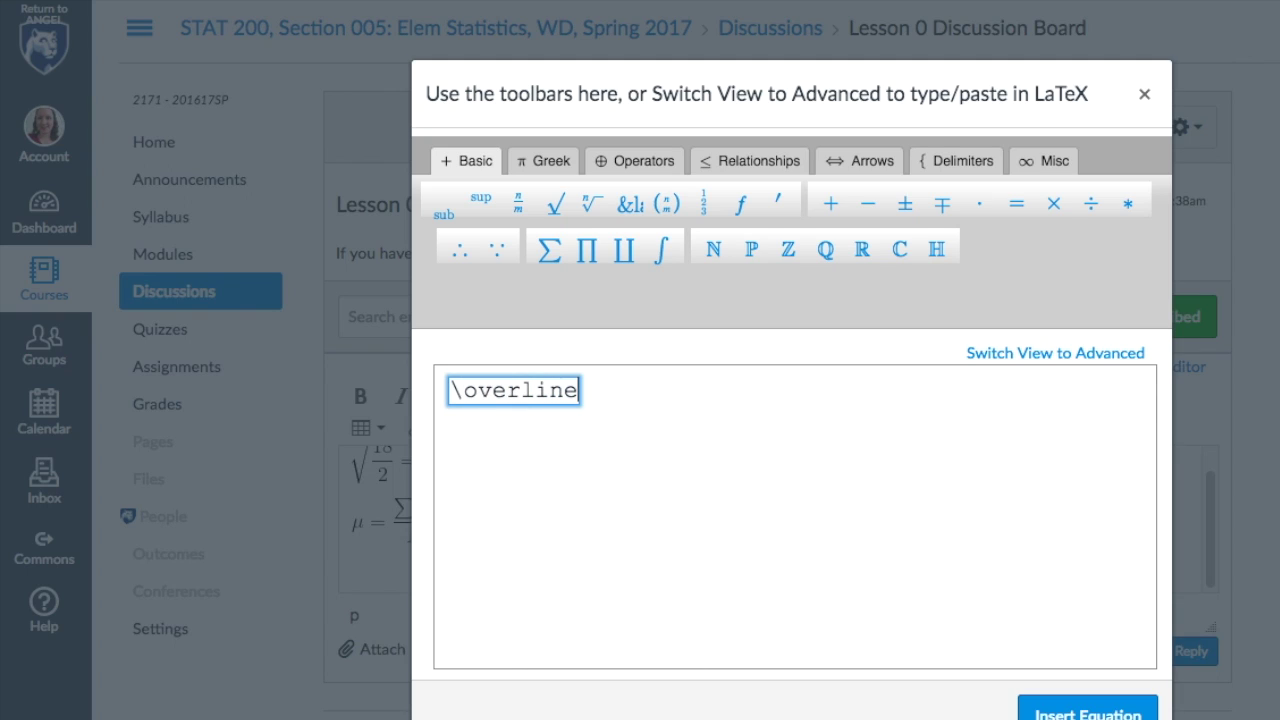
key(space)
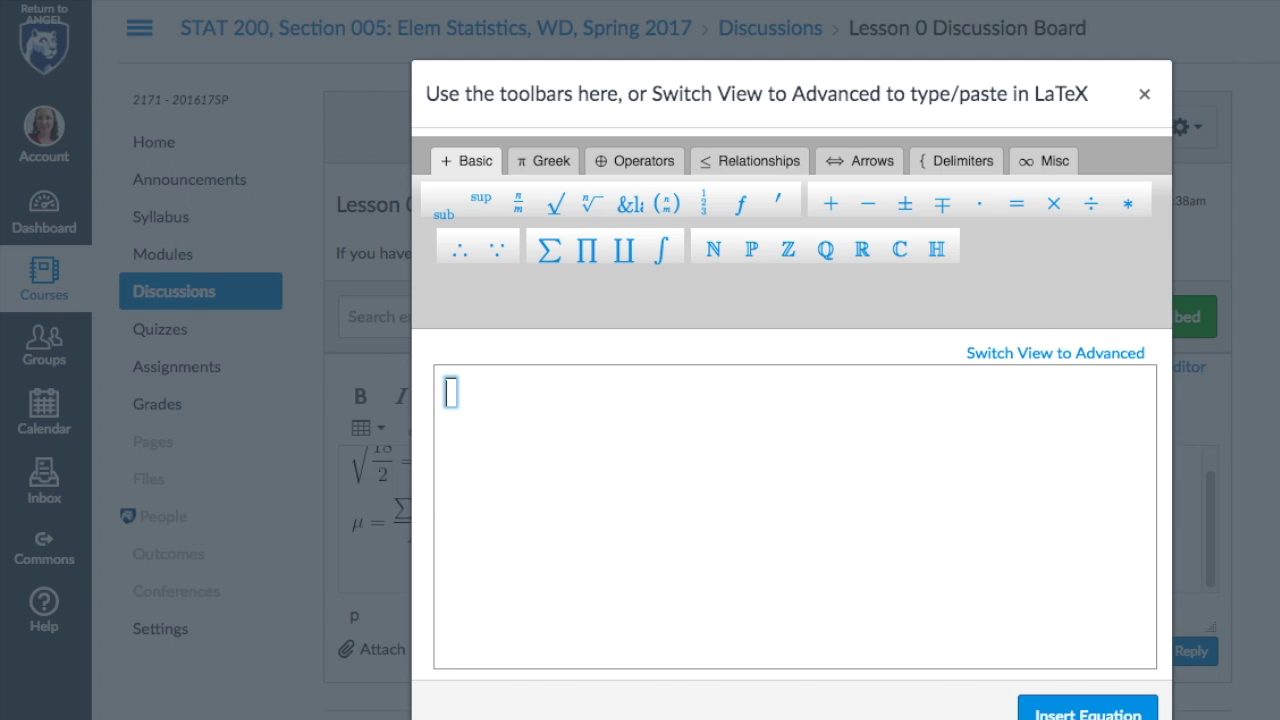
text(x)
click(617, 388)
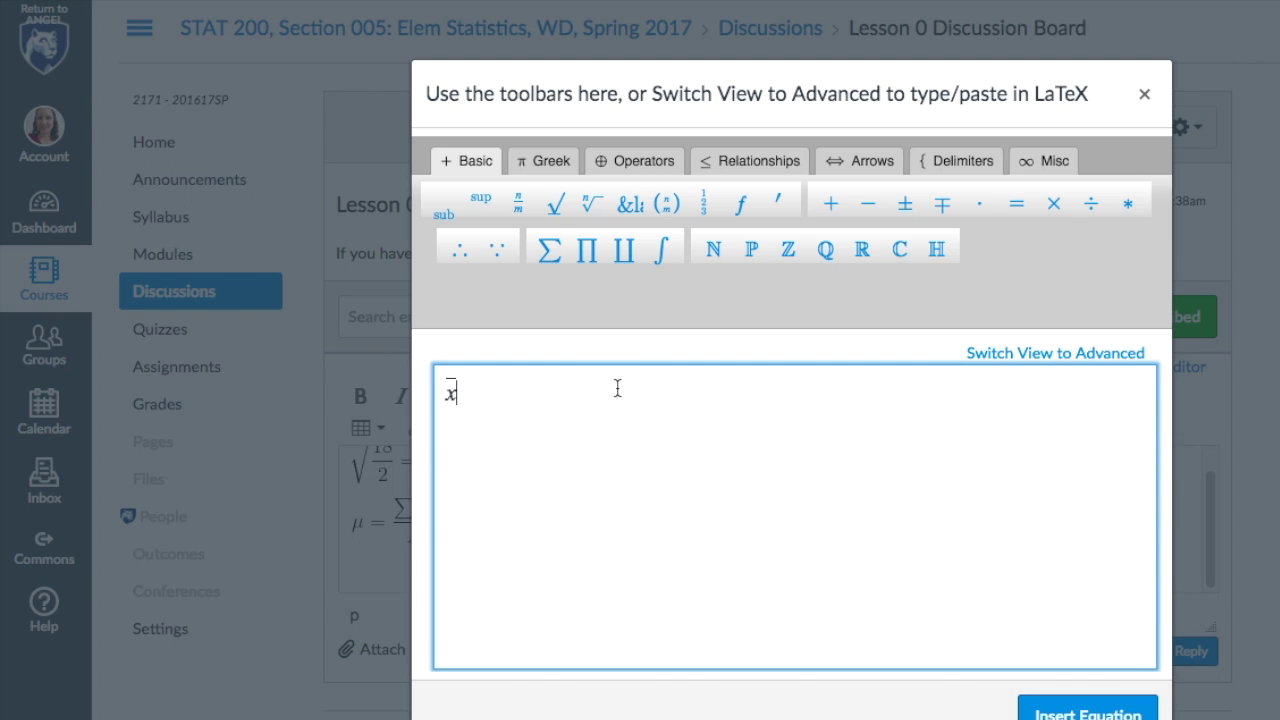
text(=)
Step: Add the fraction ∑x over n to the x-bar equation, and clear the whole equation
click(516, 204)
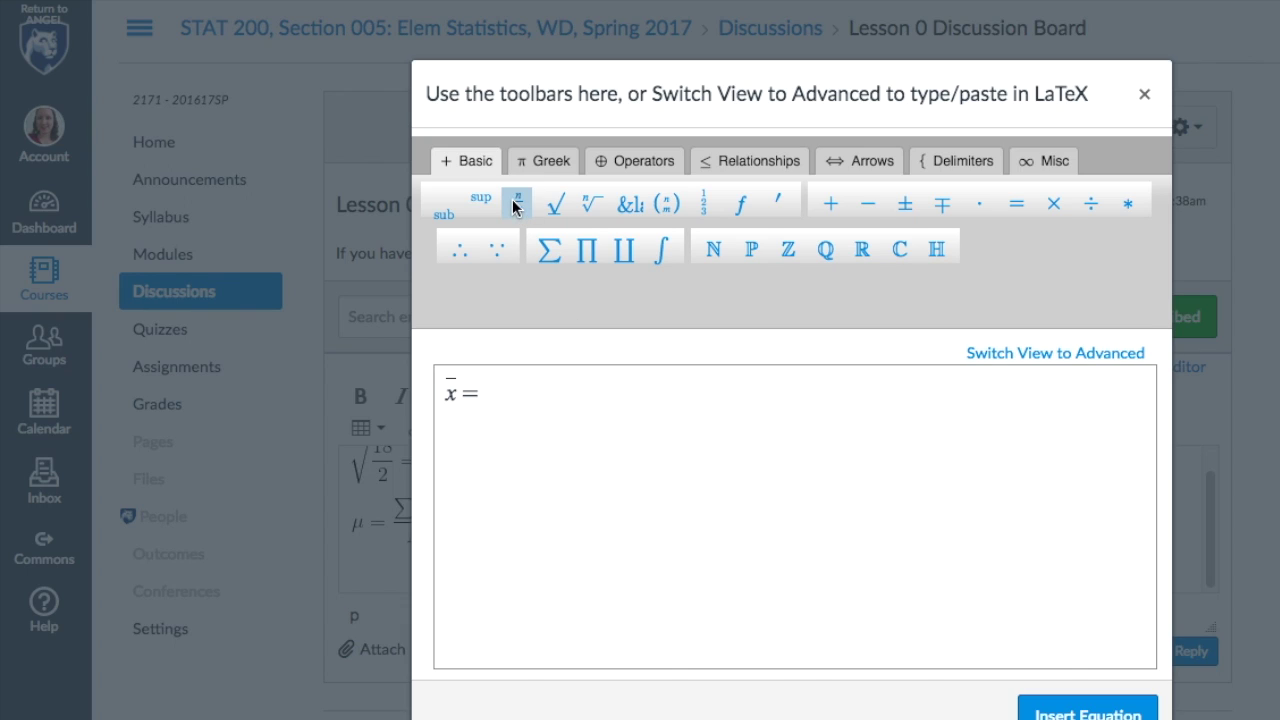
click(552, 250)
text(x/)
key(Tab)
text(n)
click(690, 409)
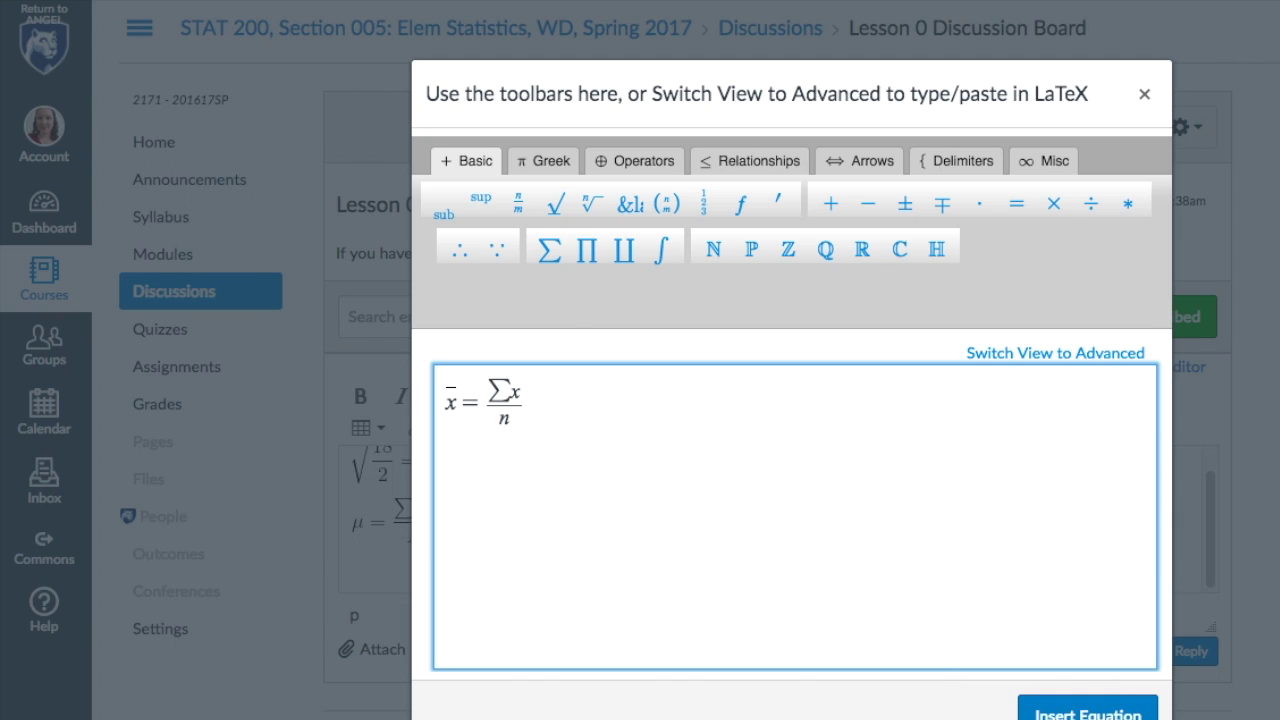
drag(543, 409, 357, 423)
key(BackSpace)
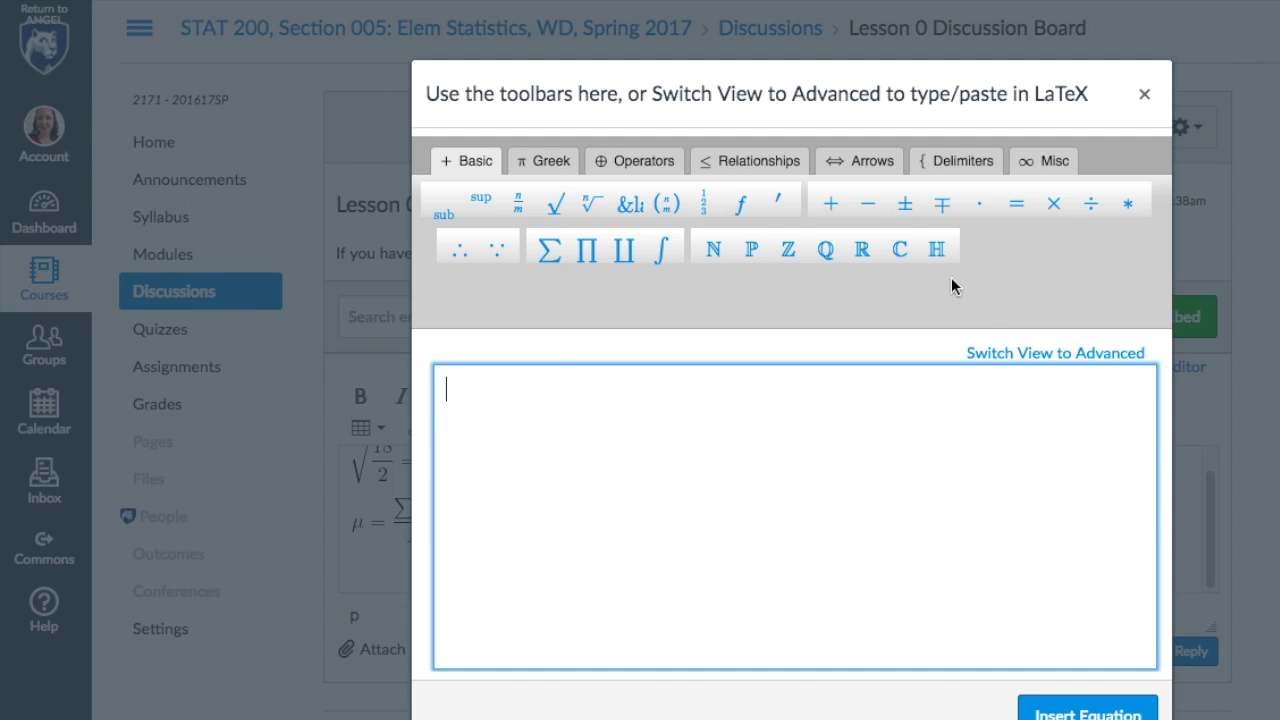
Step: Switch the equation editor to its advanced LaTeX view and enter \widehat p = followed by a fraction template
click(909, 354)
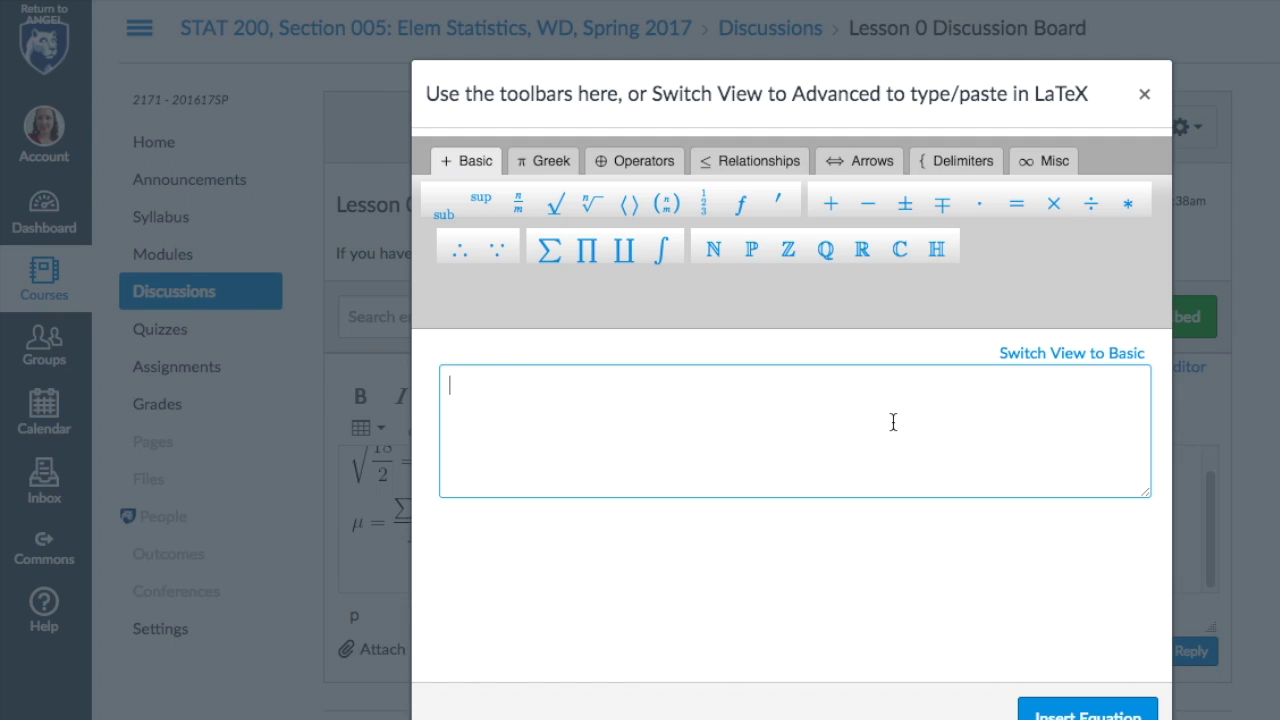
text(\widehat)
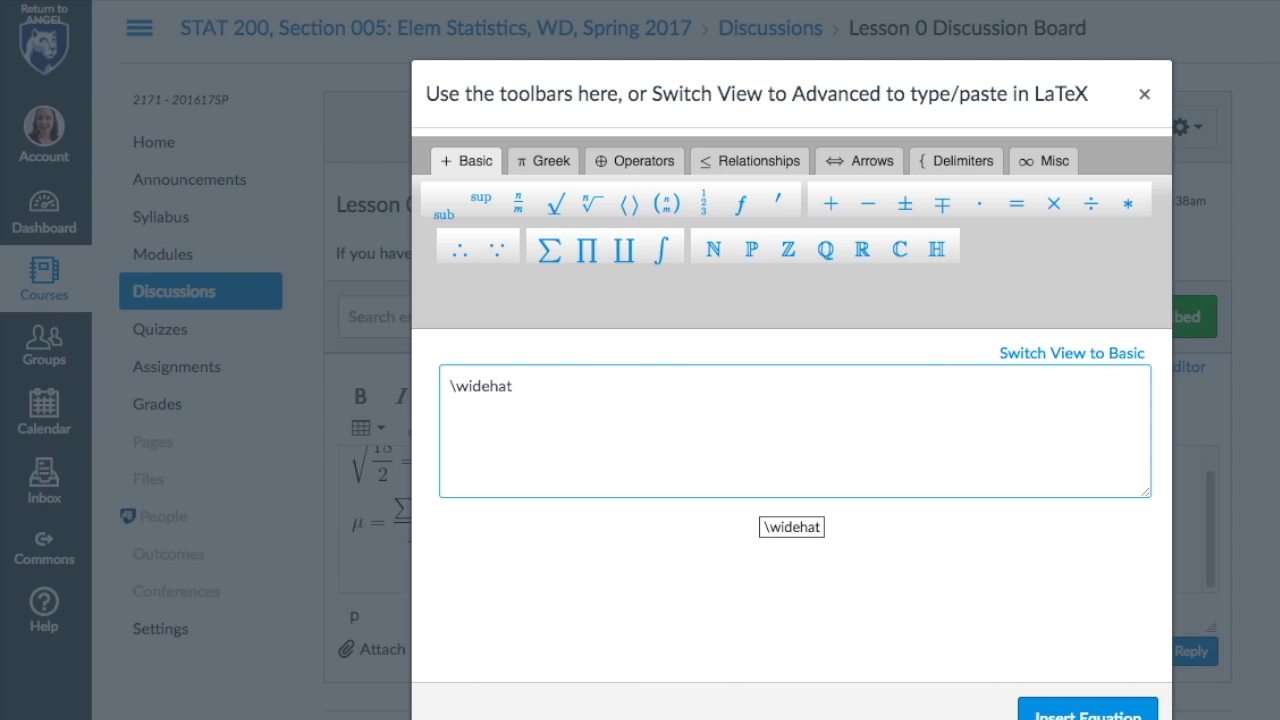
text( p)
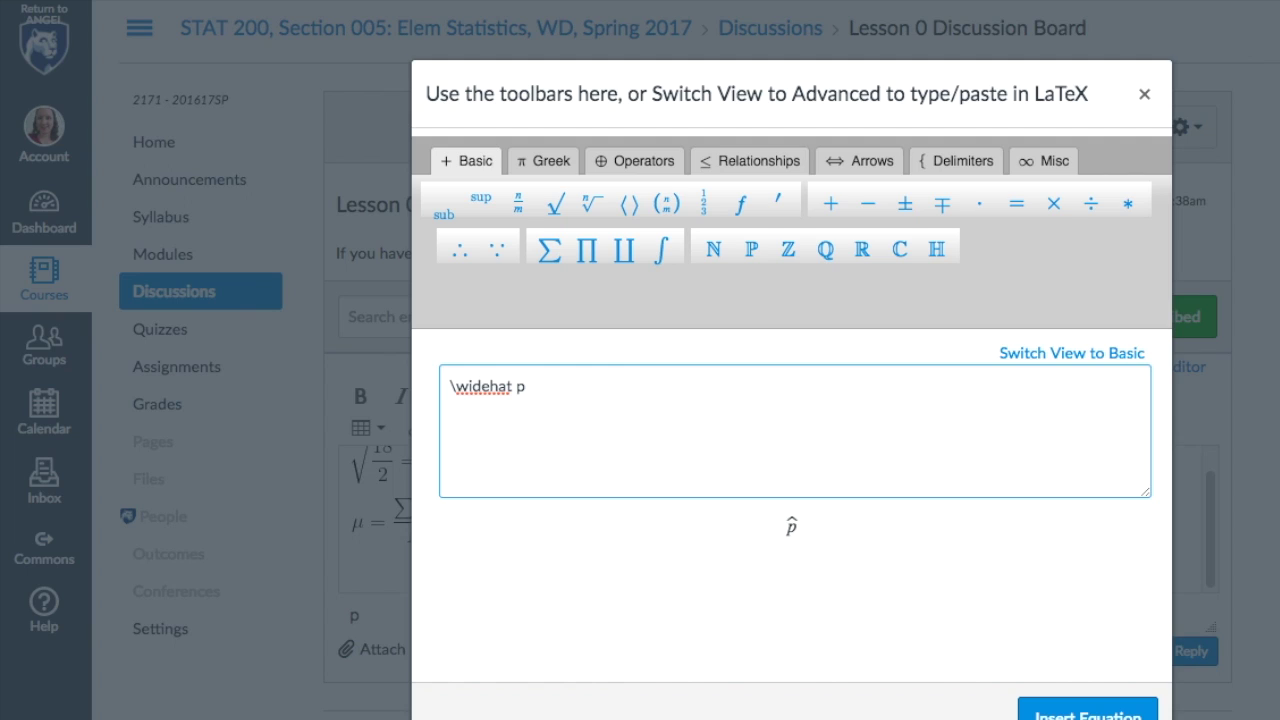
text(=)
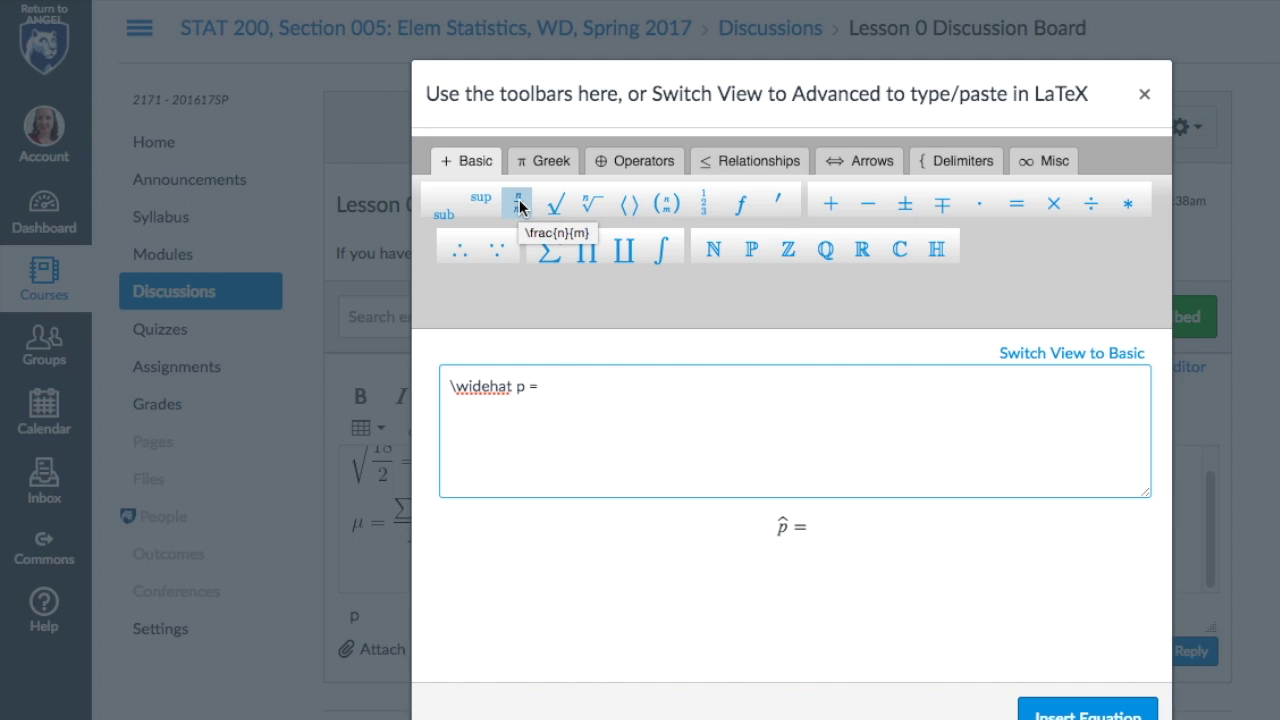
click(519, 206)
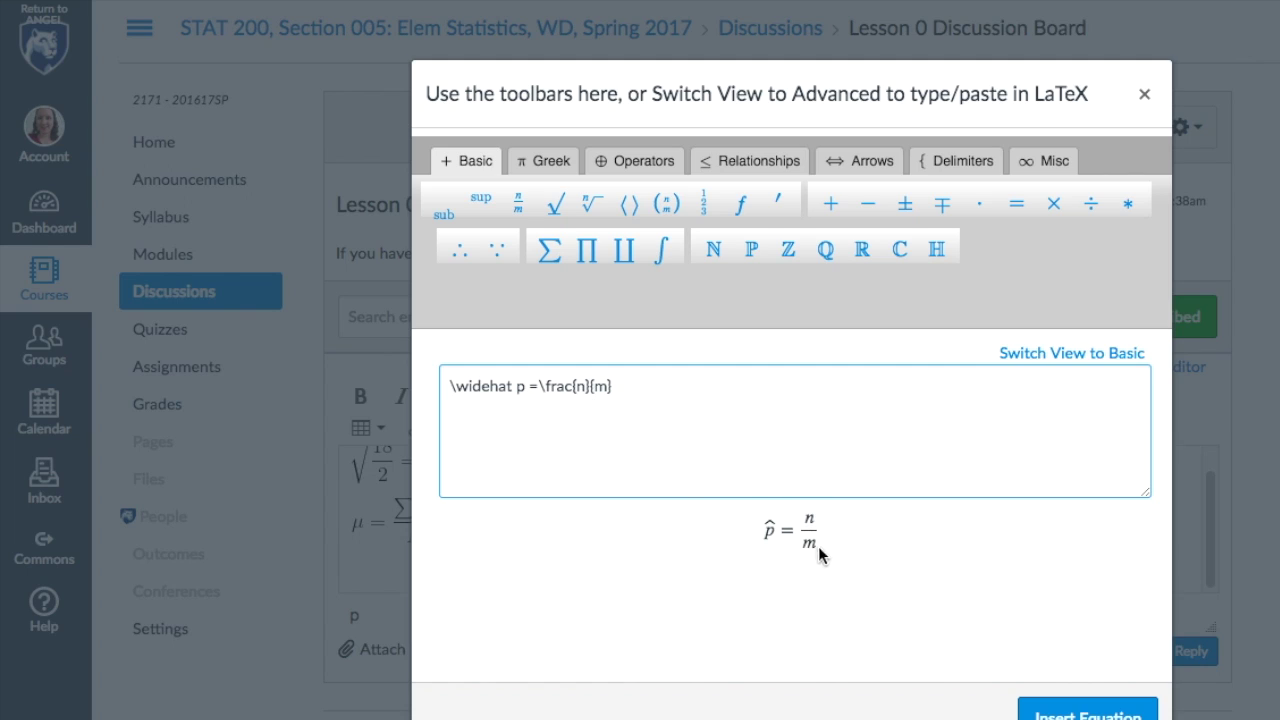
Step: Set the fraction's numerator to x and its denominator to n in the LaTeX code, and insert the equation into the reply
double_click(584, 386)
key(BackSpace)
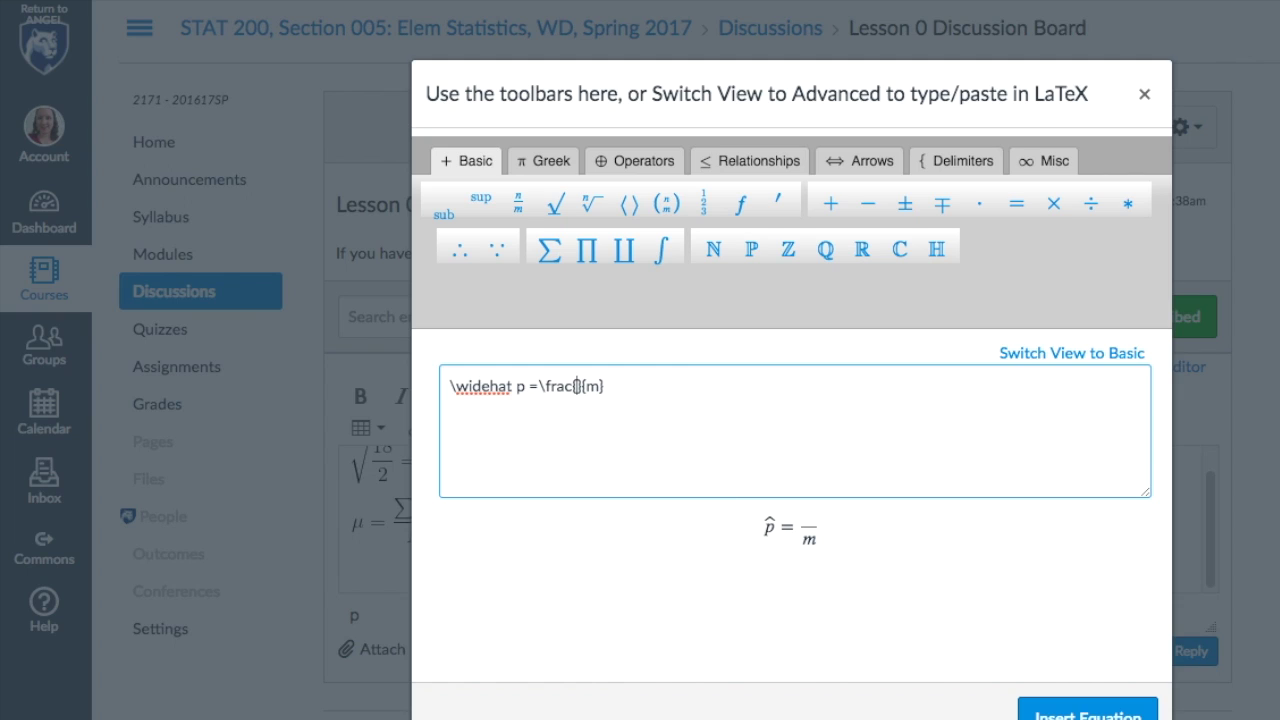
text(x)
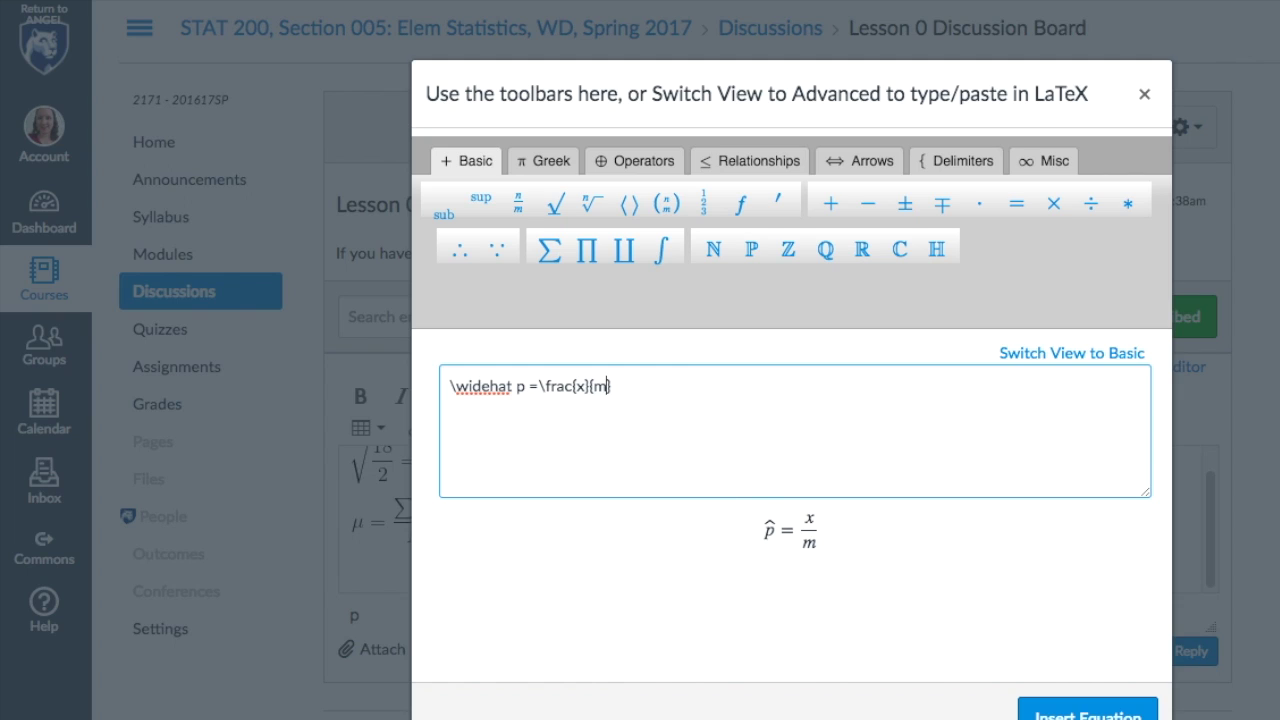
key(Right)
key(Right)
key(Right)
key(BackSpace)
text(n)
click(1052, 712)
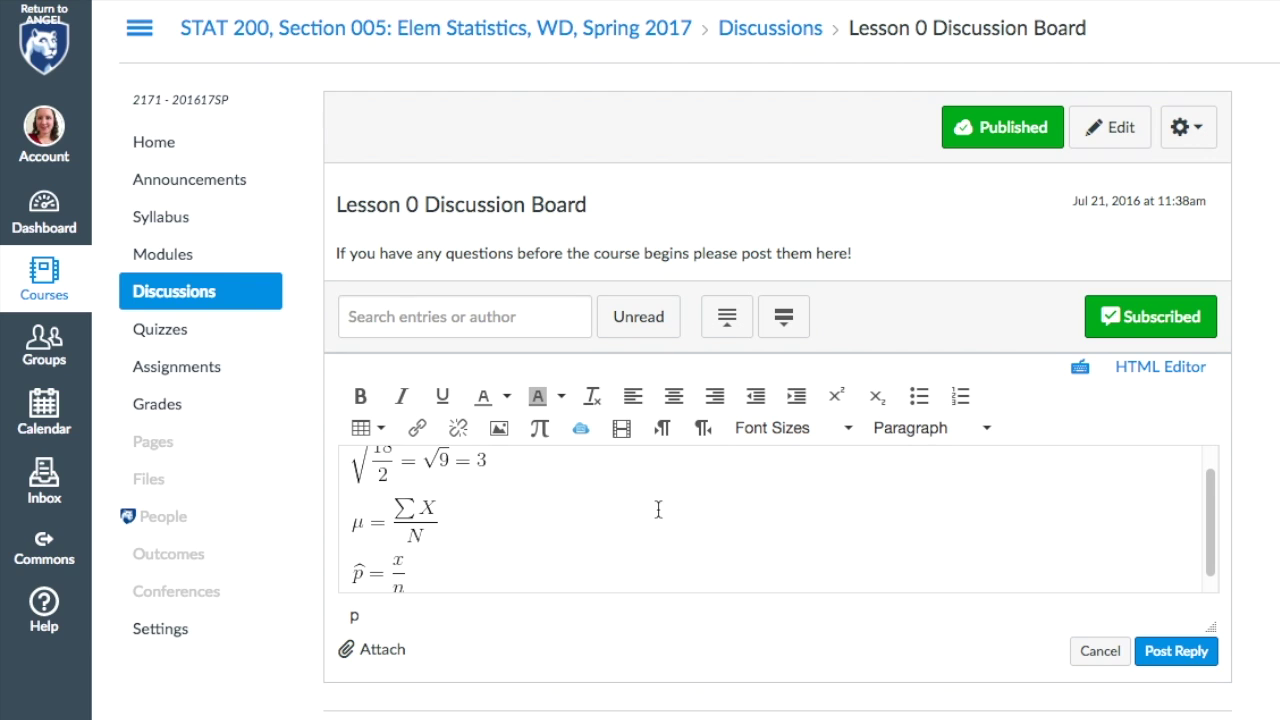
Step: Write two plain-text lines below the equations: "p-hat = x / n" and "SE p-hat = sqrt (phat times 1-phat) / n"
scroll(650, 510, down, 1)
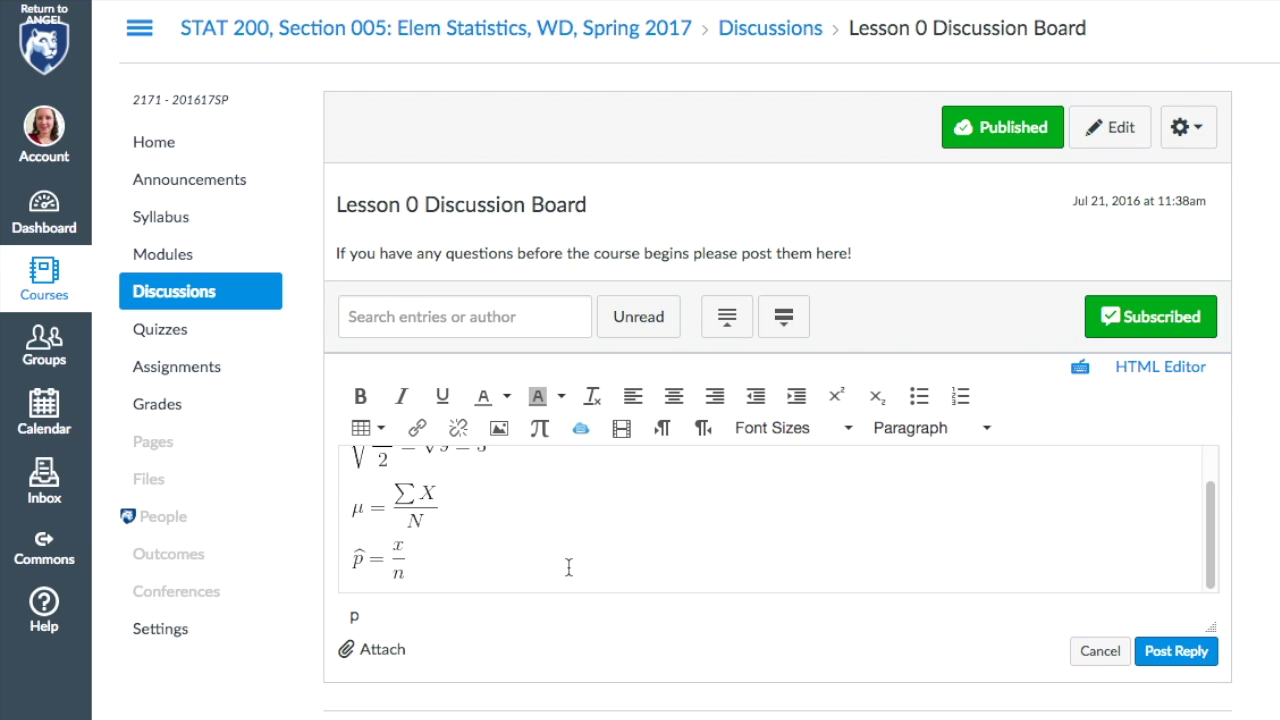
key(Return)
key(Return)
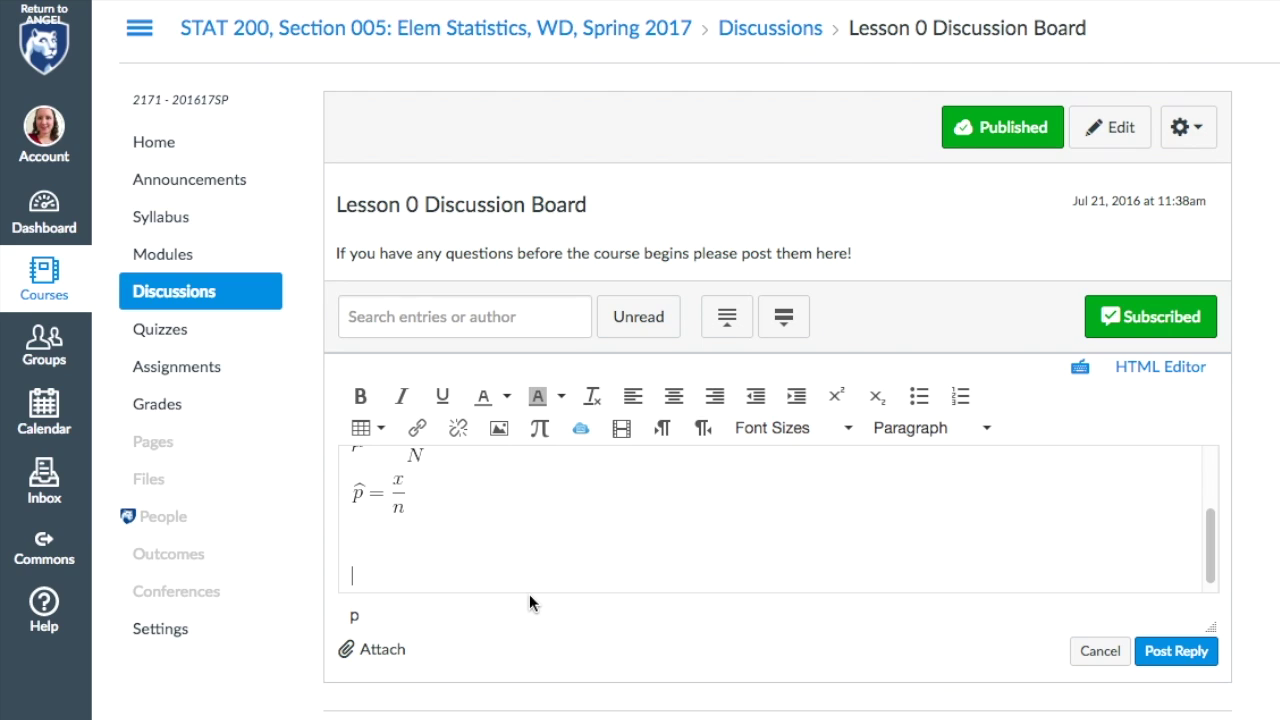
text(p-hat = x / n)
key(Return)
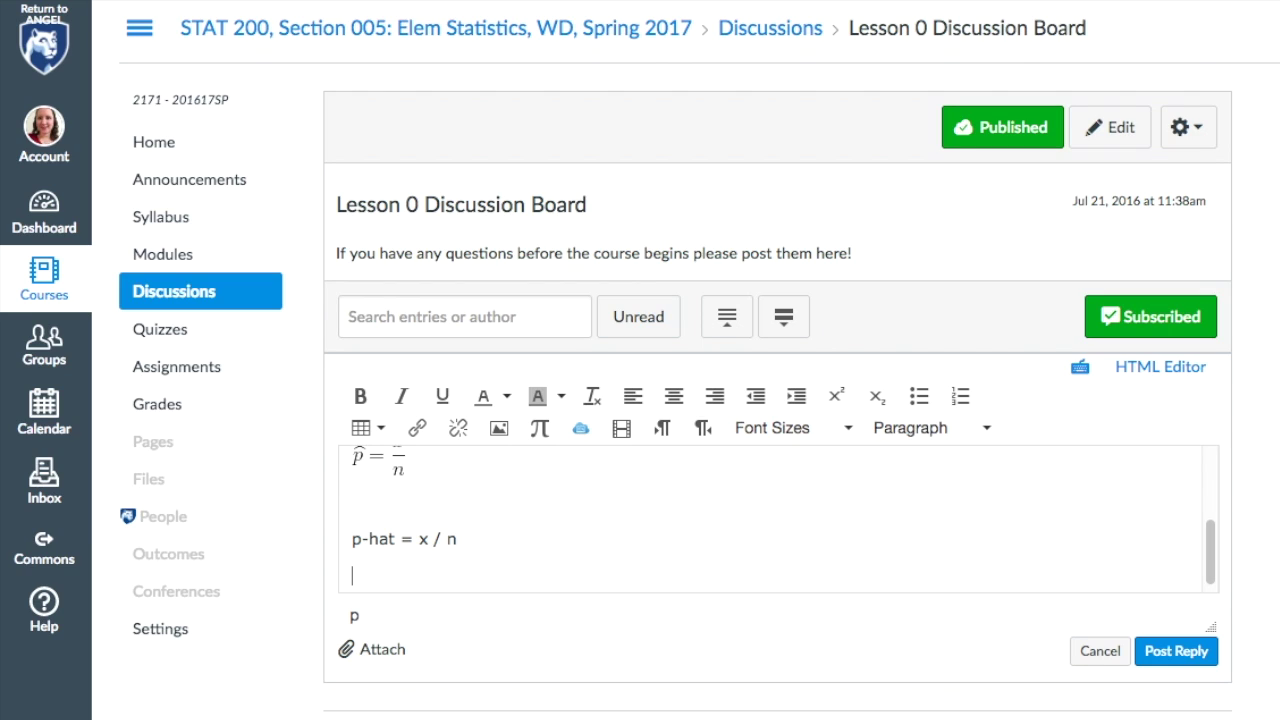
text(SE p-hat = sqrt (phat times 1-phat) / n)
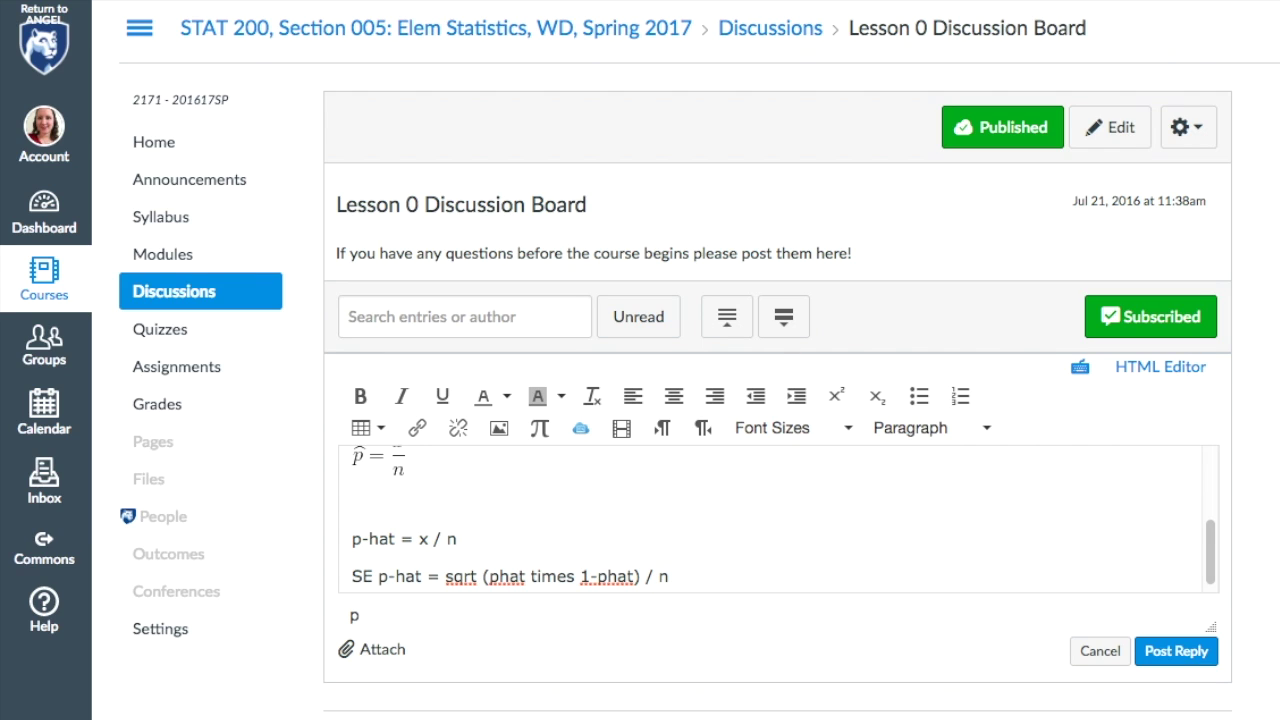
key(Return)
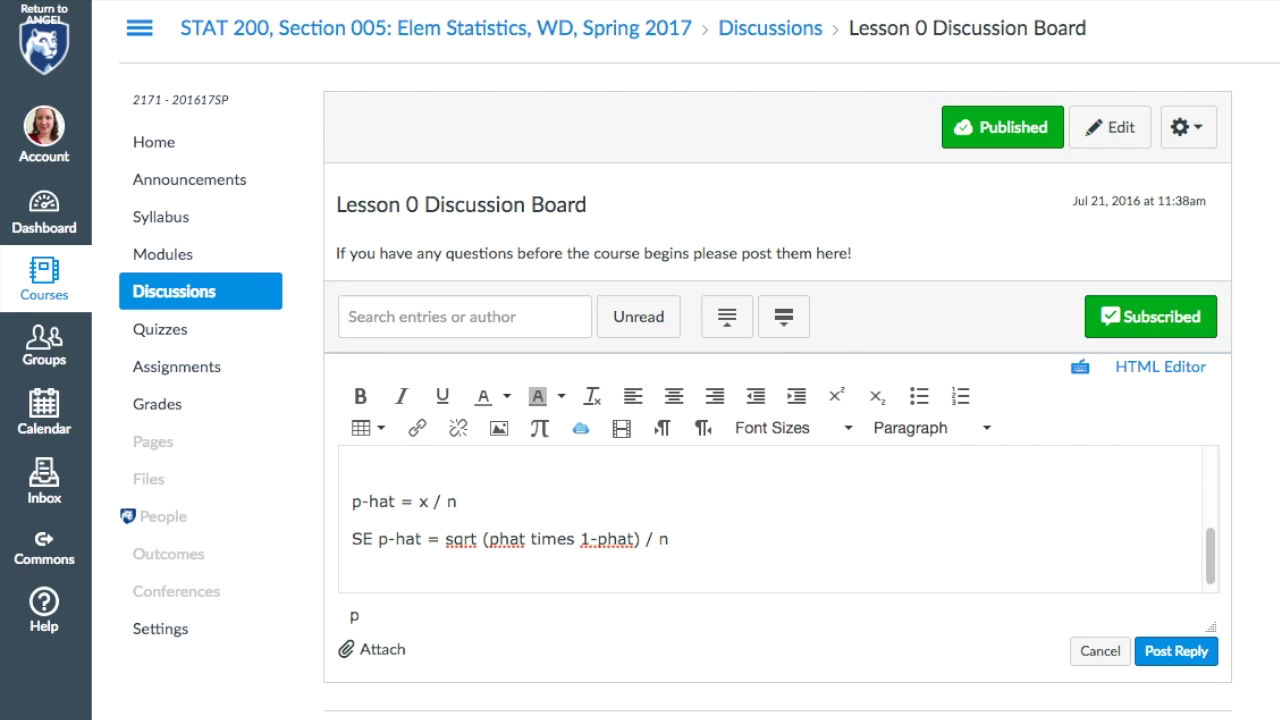